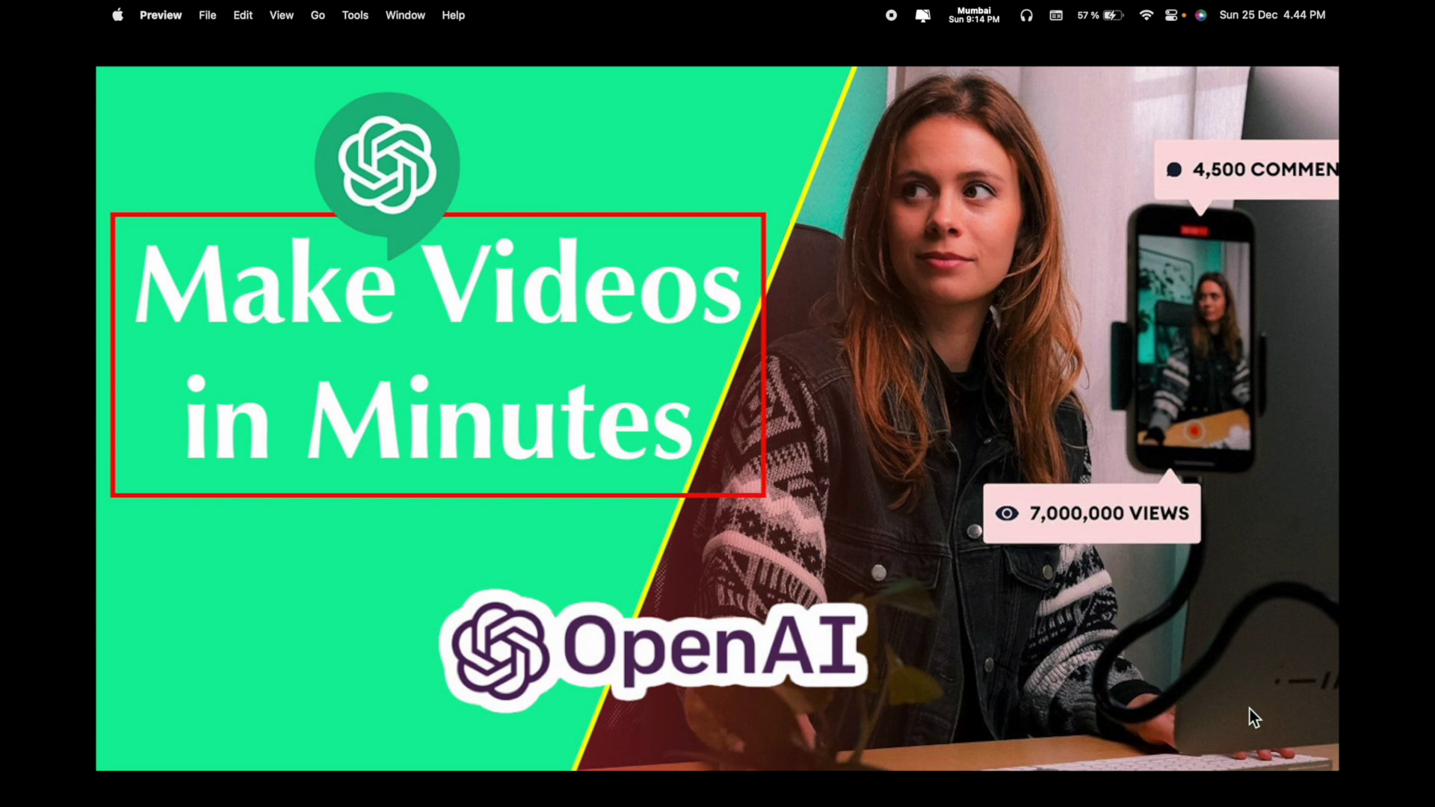
# Step: Exit the full-screen thumbnail, open the Research Rocks channel in Chrome, then return to the topic note
pyautogui.press('Escape')
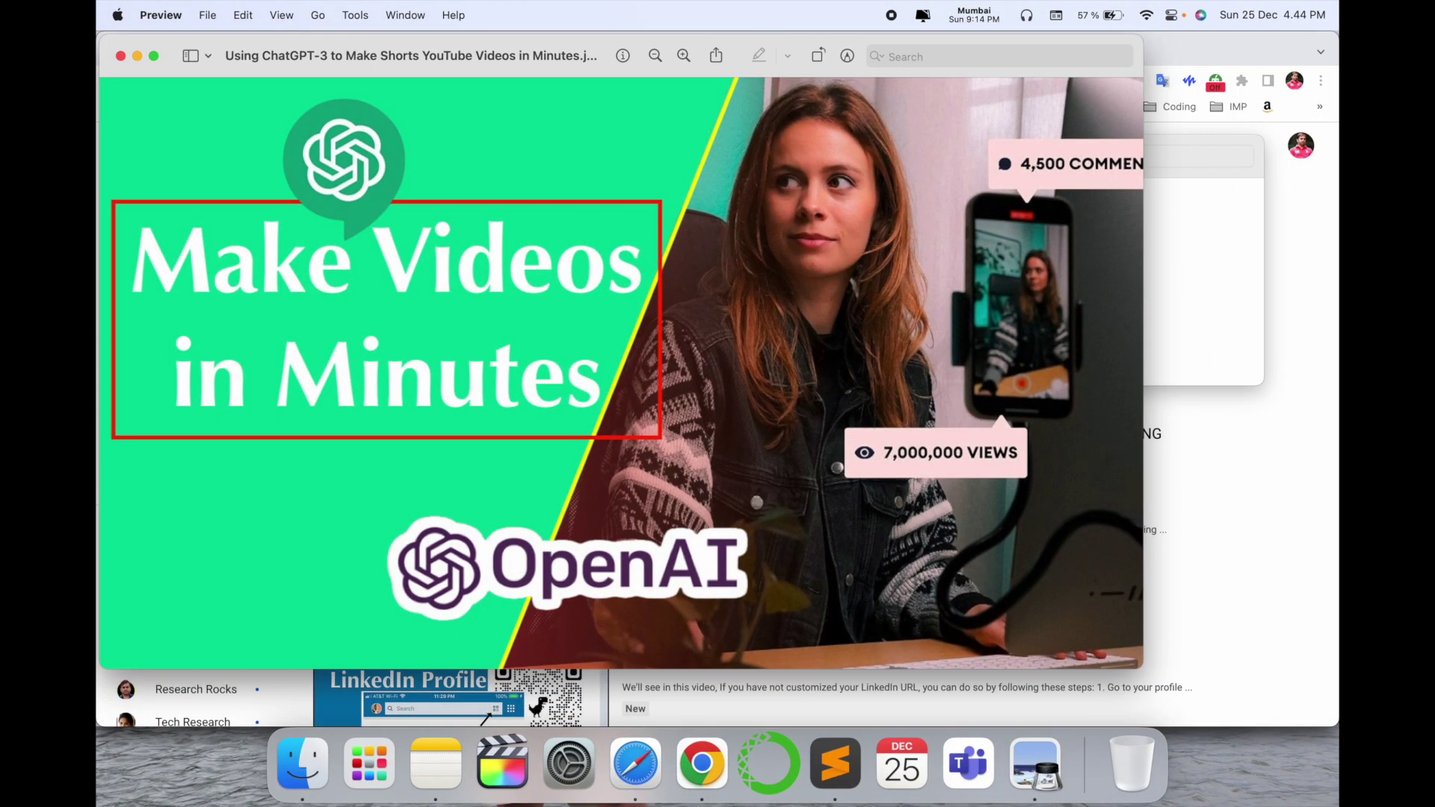
pyautogui.click(1267, 544)
pyautogui.click(636, 260)
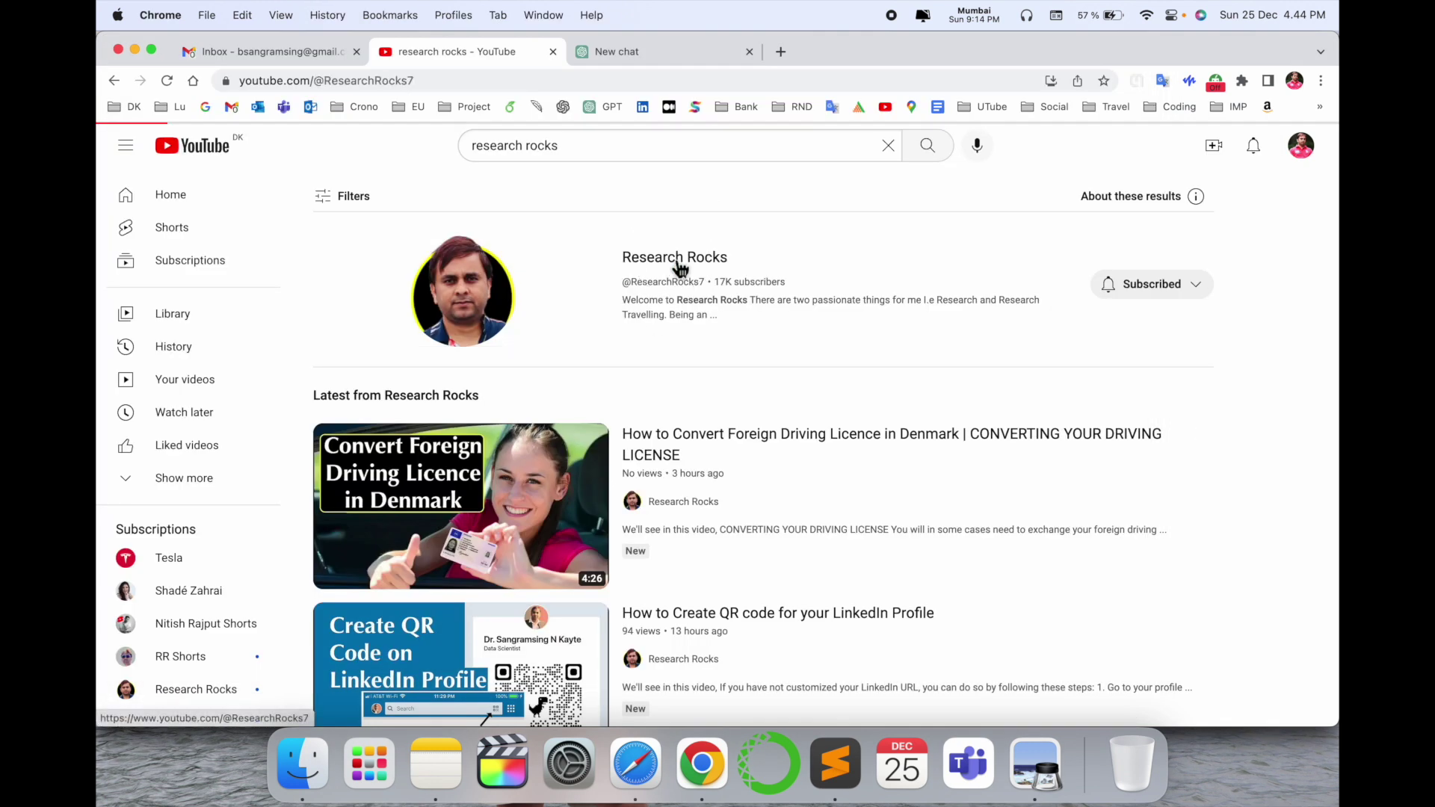
pyautogui.tripleClick(574, 375)
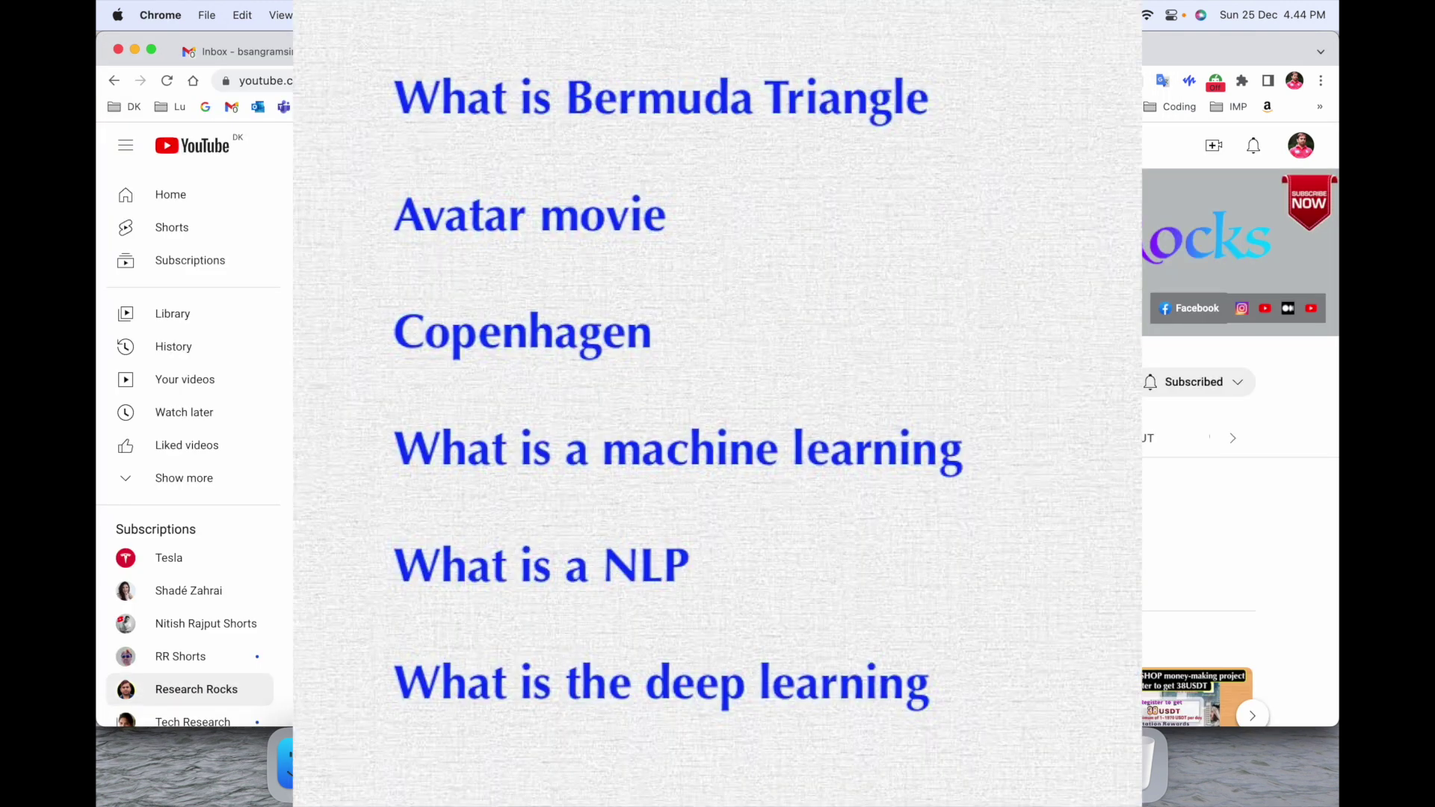
pyautogui.click(834, 763)
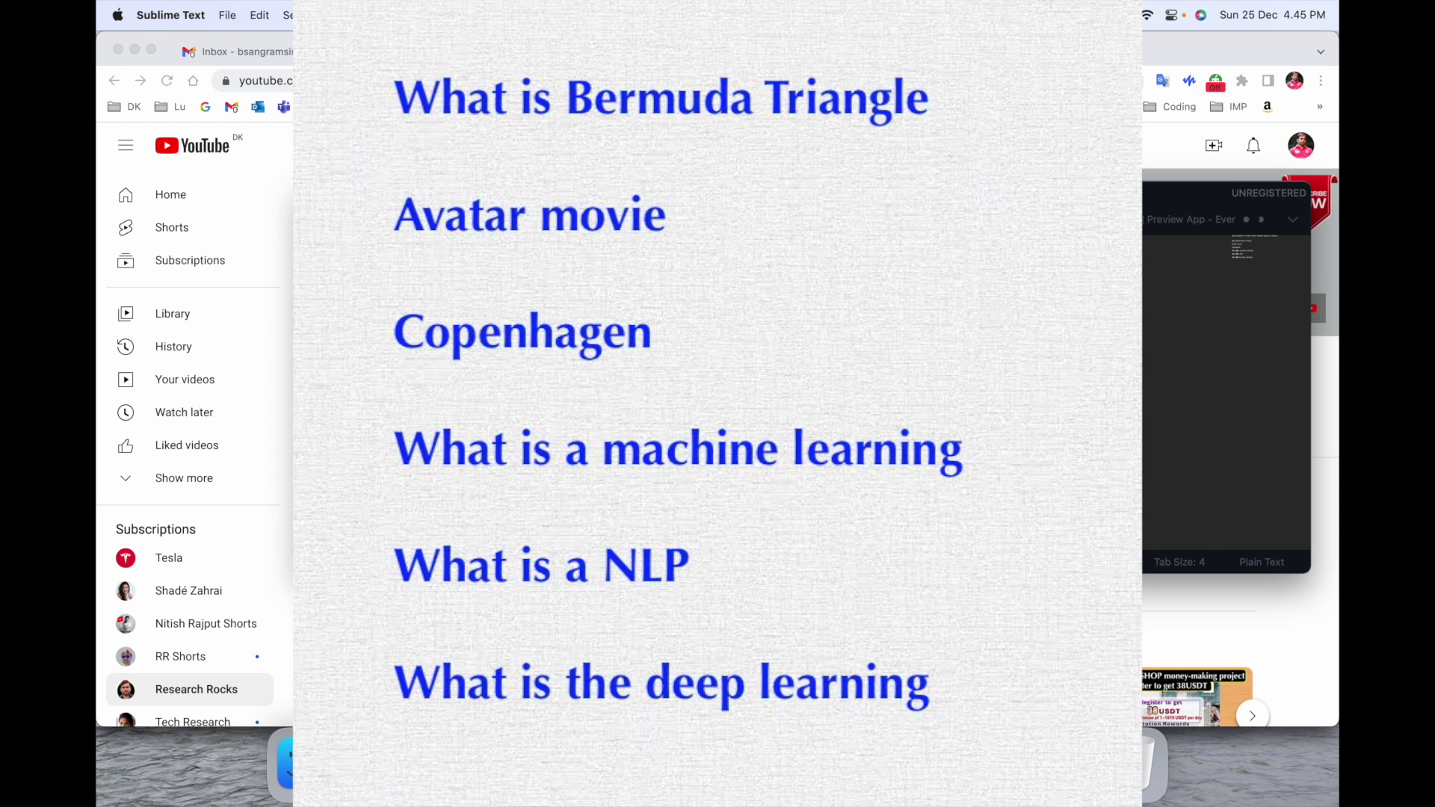
# Step: Switch to the empty ChatGPT 'New chat' tab in Chrome
pyautogui.click(700, 51)
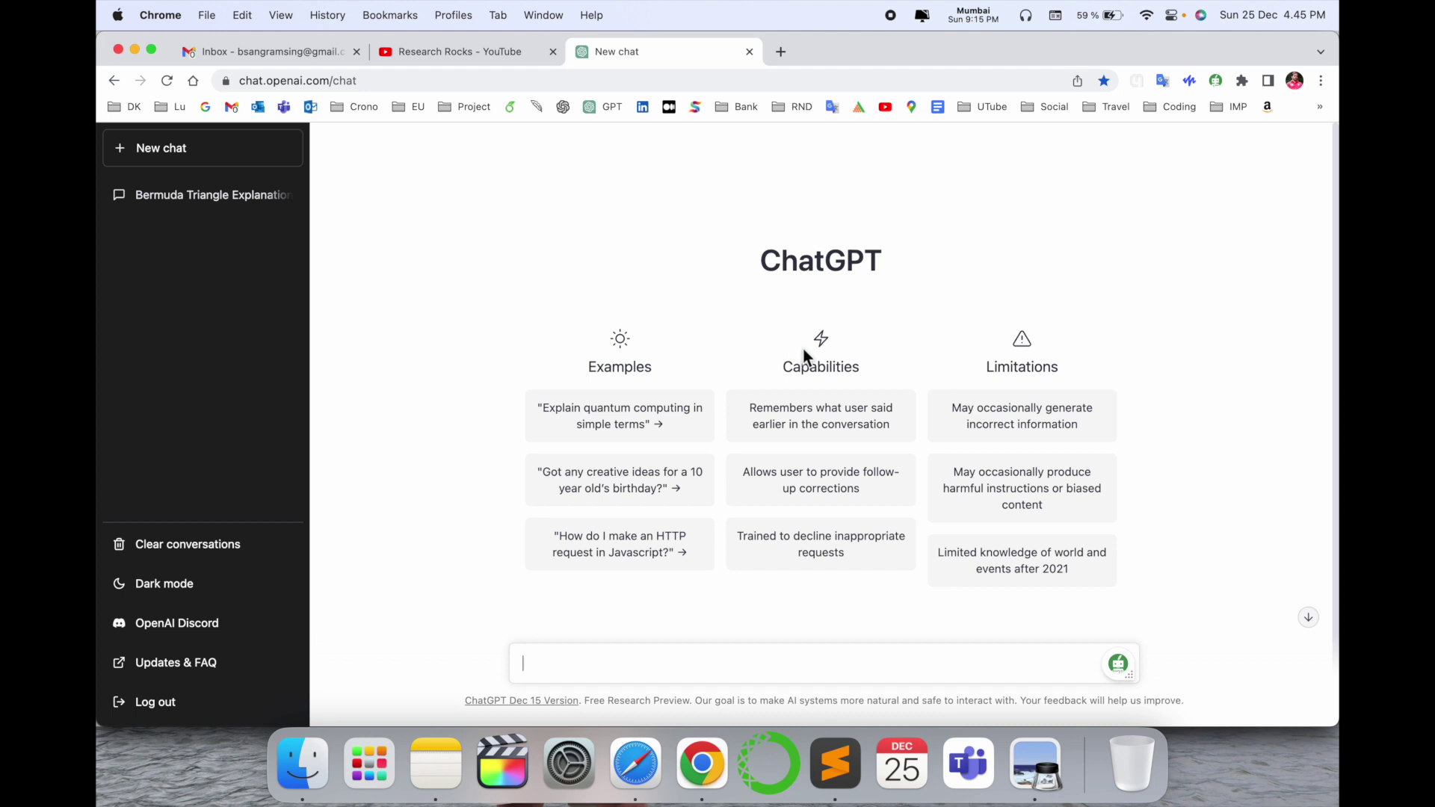
# Step: Send 'What is Bermuda Triangle' as the opening ChatGPT prompt
pyautogui.write('What is Bermuda Triangle')
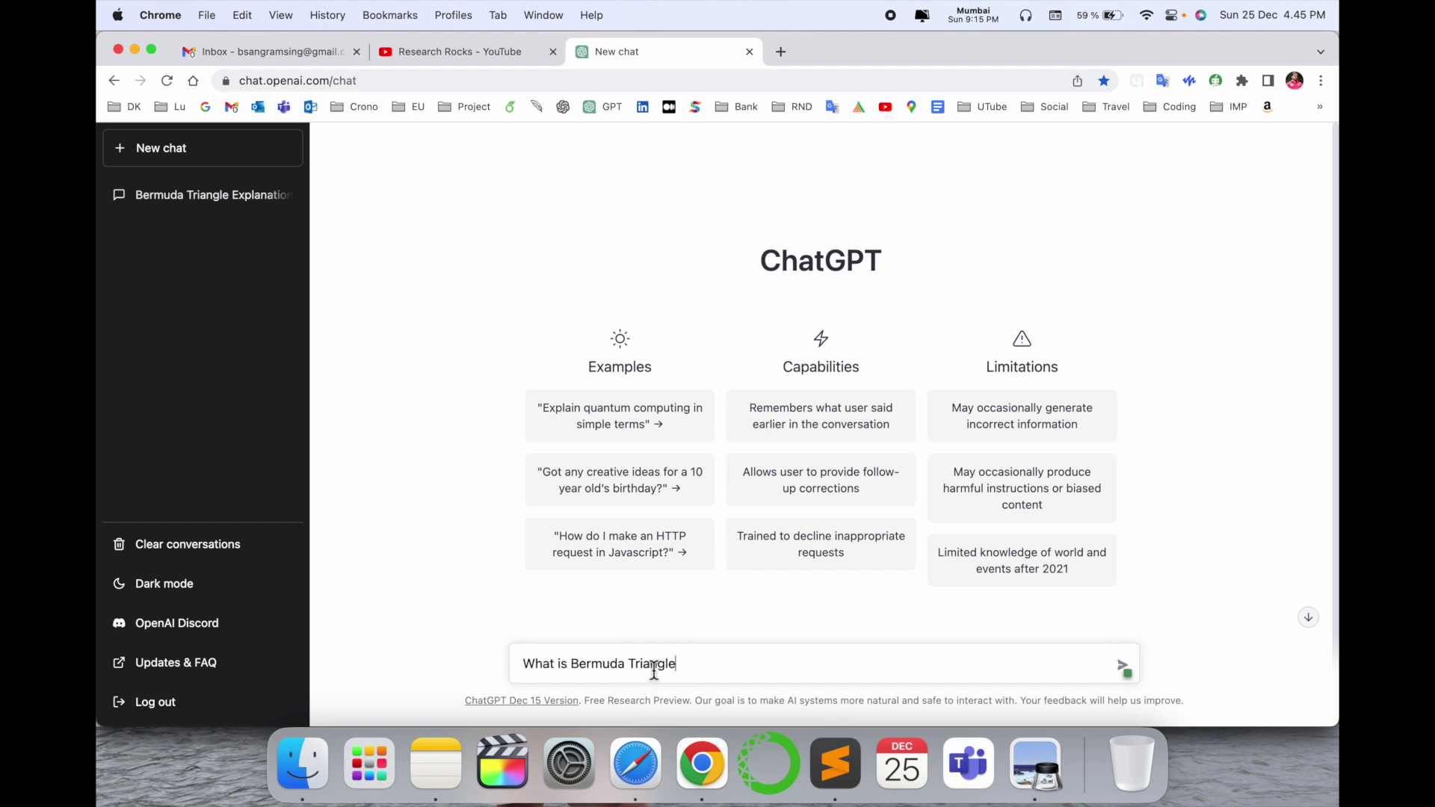
pyautogui.press('Return')
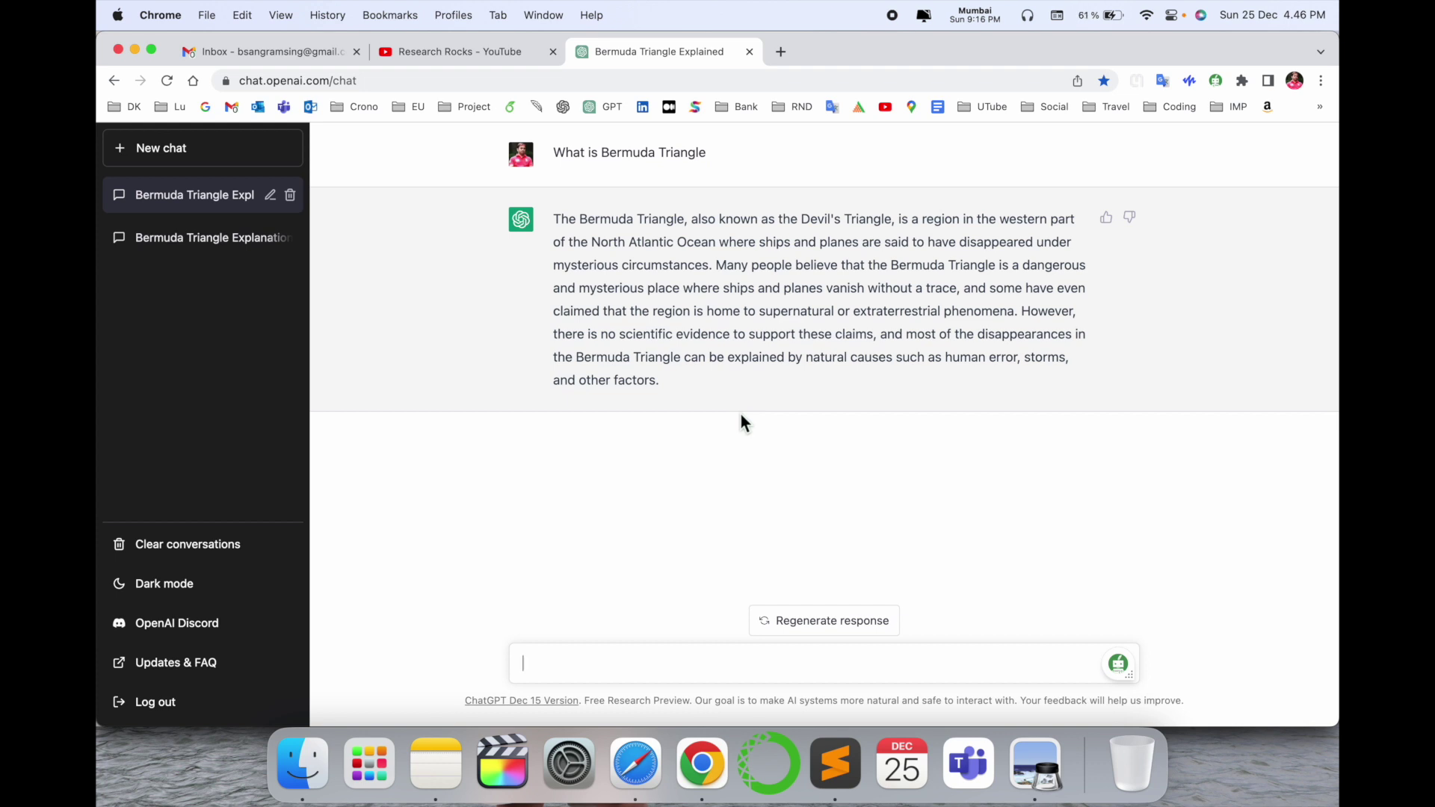
# Step: Copy the 'Avatar movie' topic from the note and submit it as the next ChatGPT prompt
pyautogui.click(835, 770)
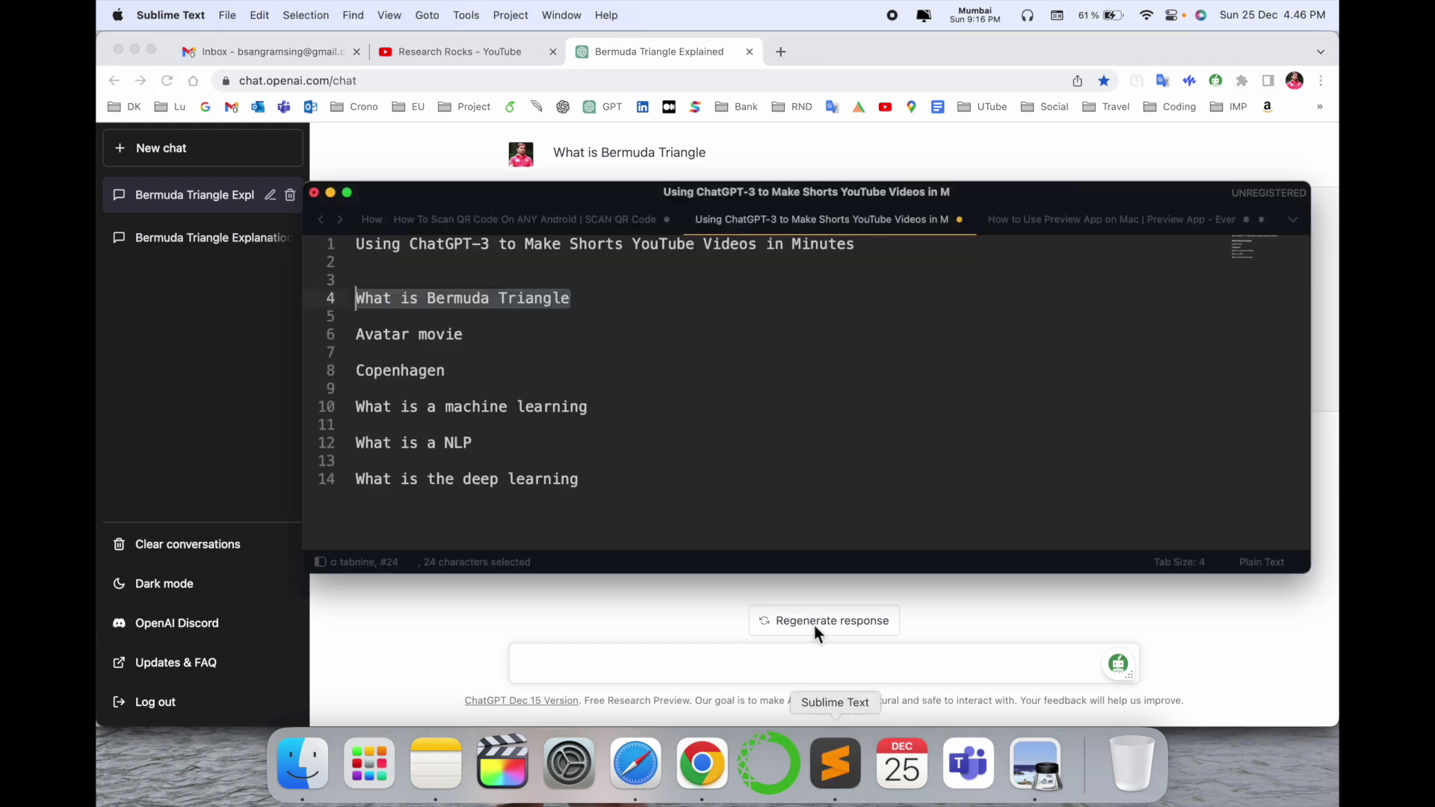
pyautogui.click(346, 340)
pyautogui.press('super+Tab')
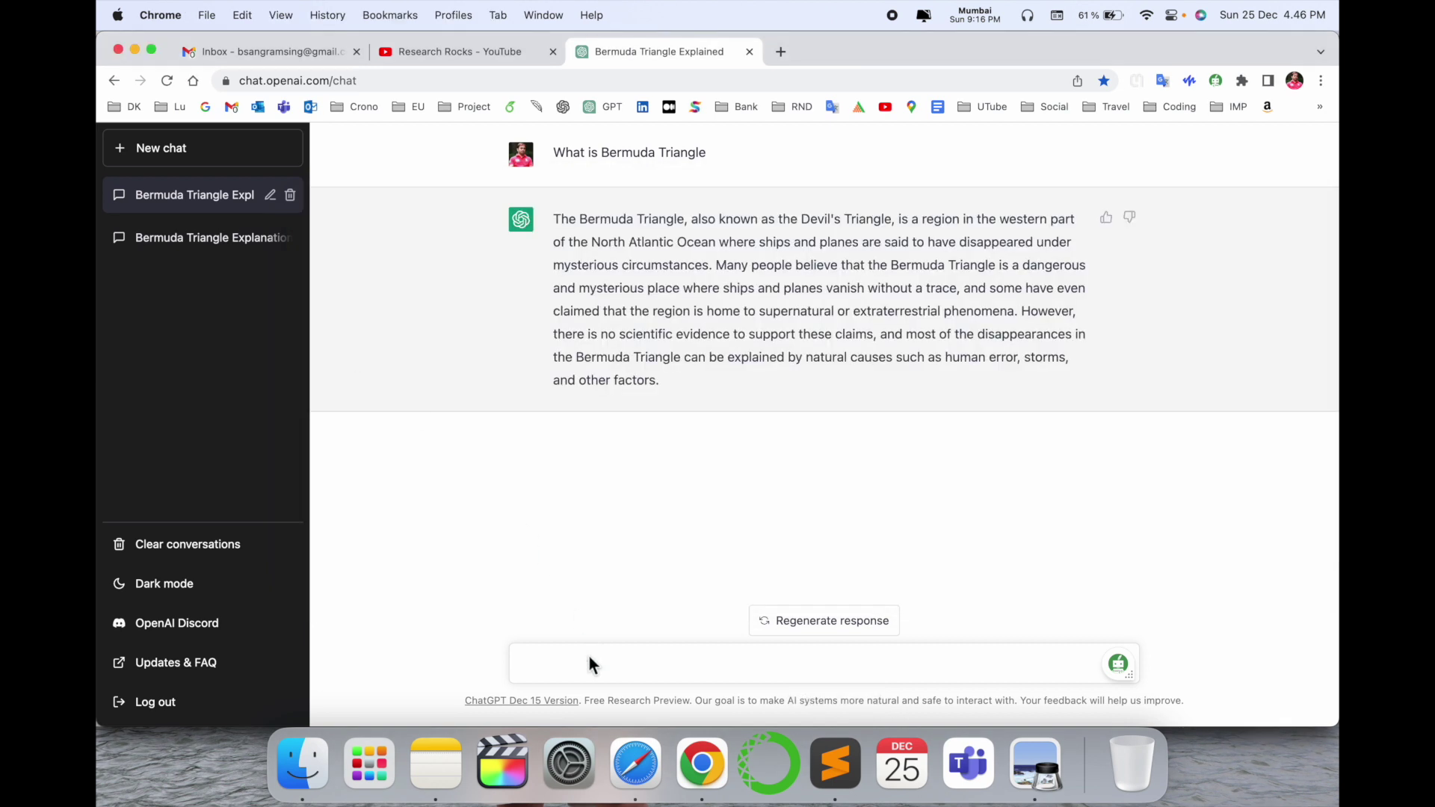
pyautogui.write('Avatar movie')
pyautogui.press('Return')
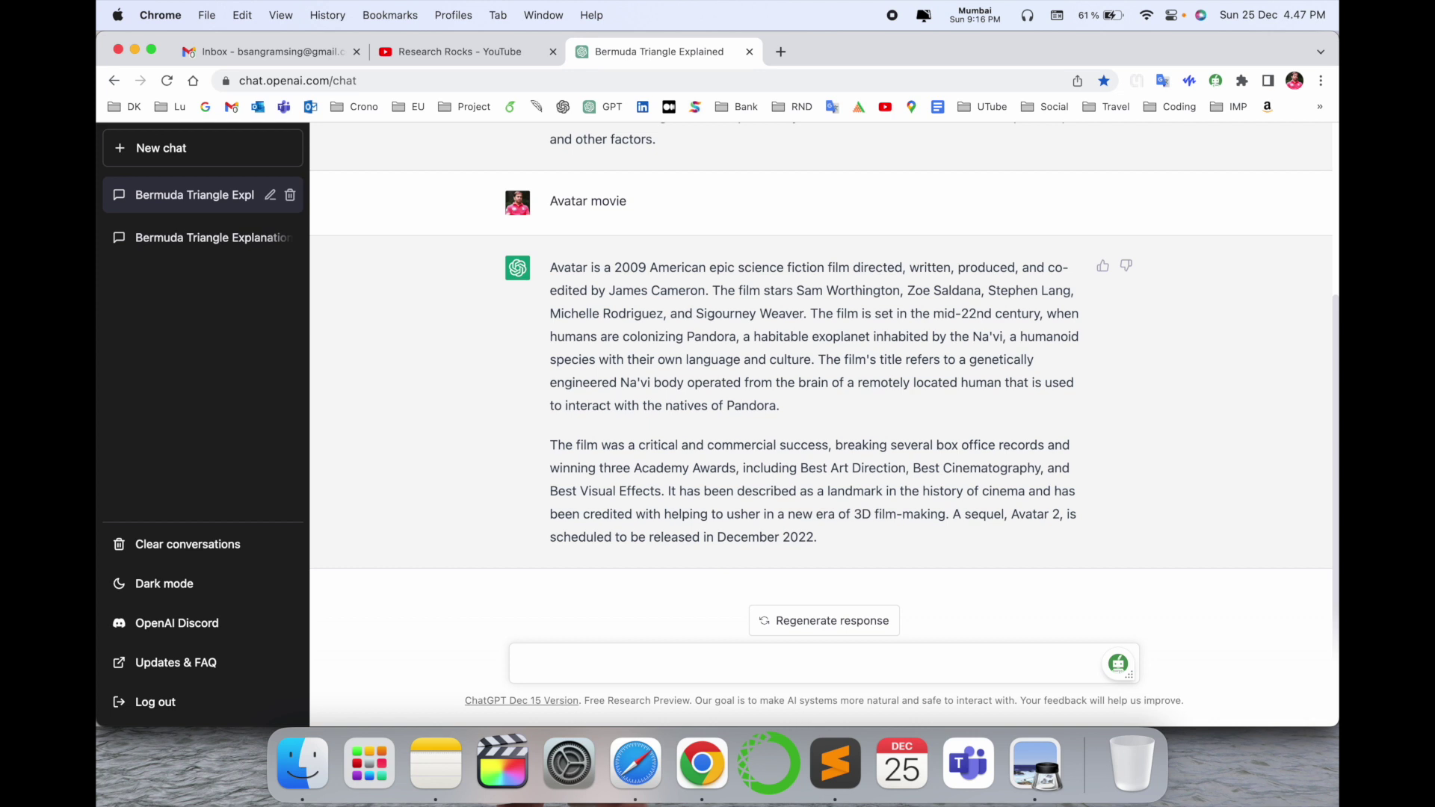
pyautogui.click(835, 762)
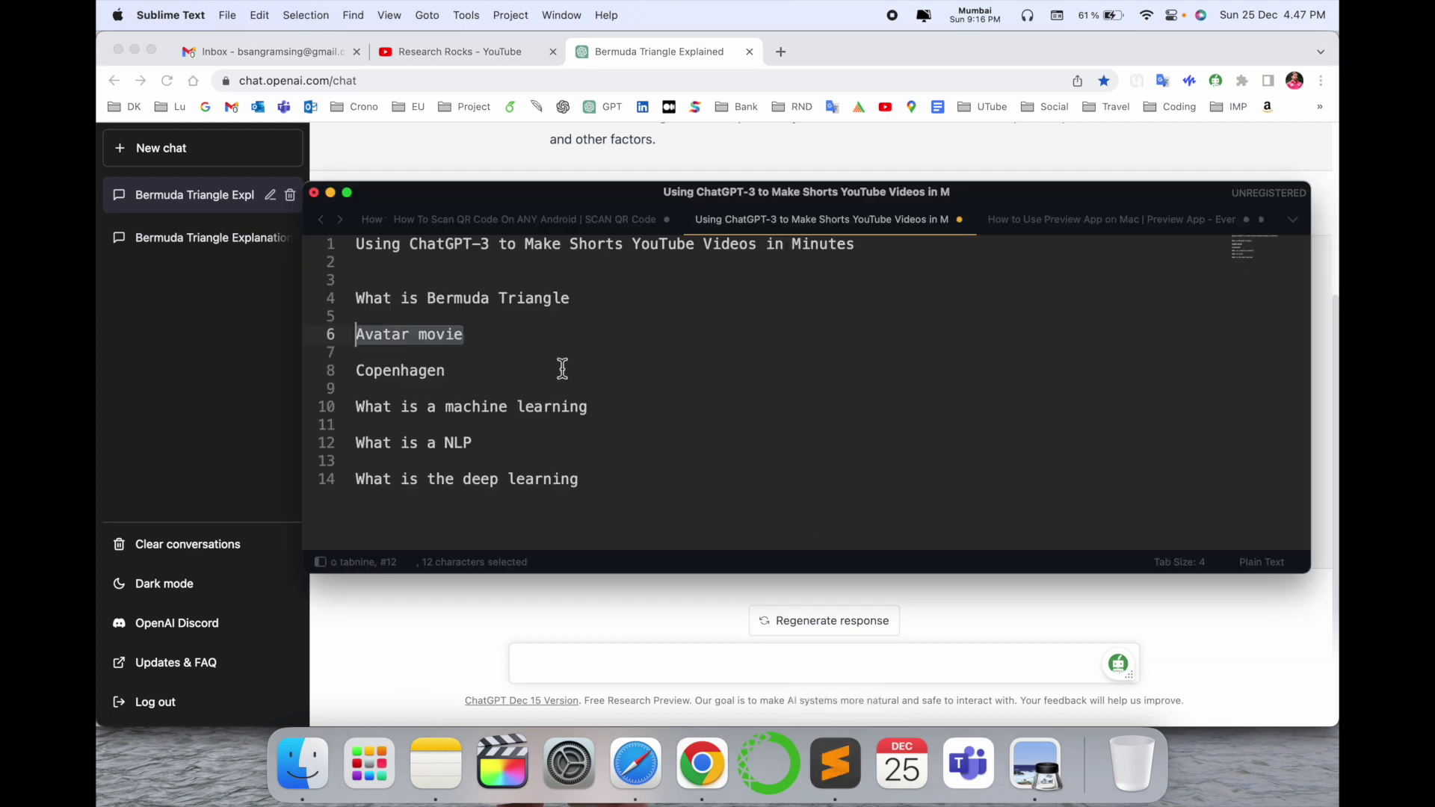
# Step: Copy the word 'Copenhagen' from the topic note and submit it to ChatGPT
pyautogui.click(441, 372)
pyautogui.doubleClick(441, 372)
pyautogui.press('super+c')
pyautogui.click(723, 592)
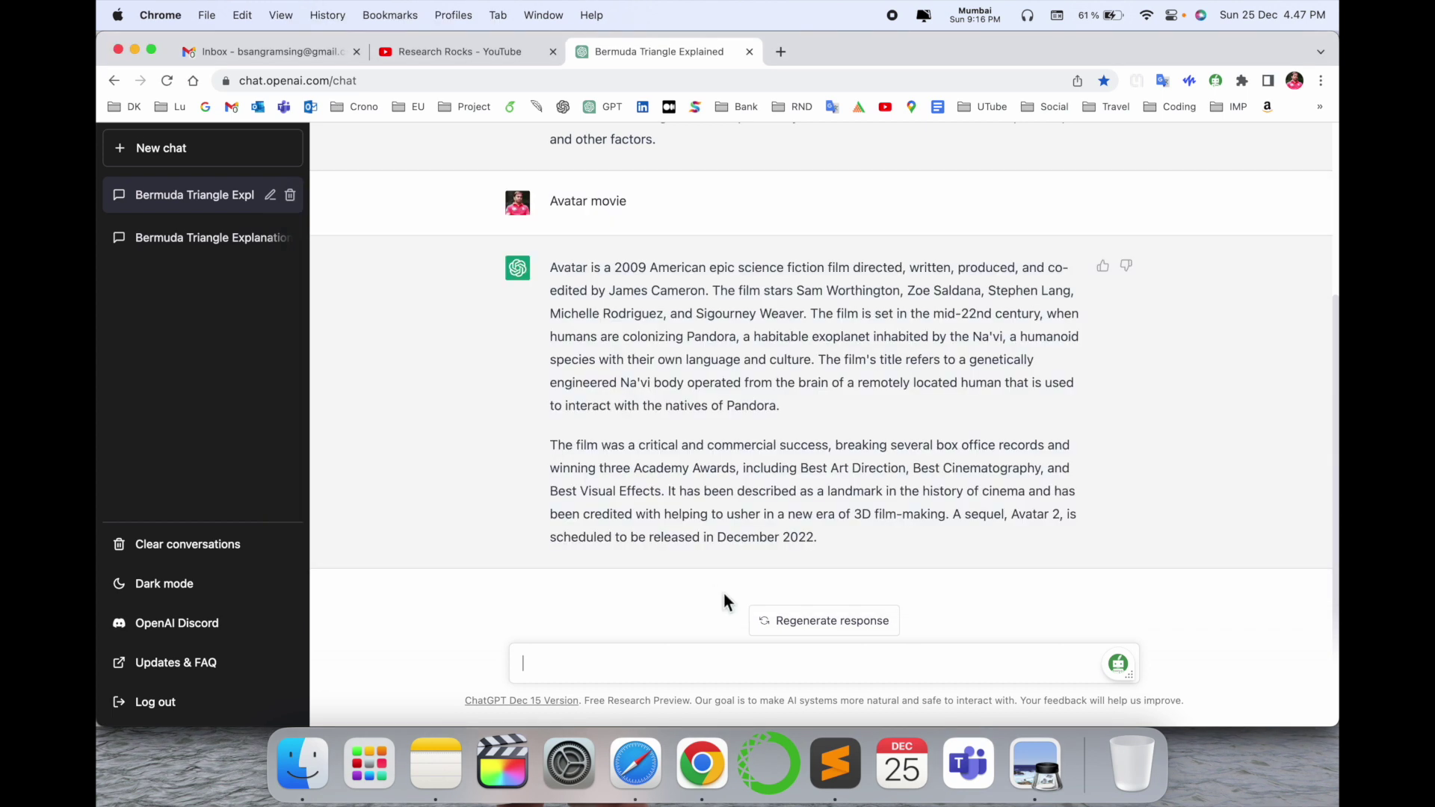
pyautogui.press('super+v')
pyautogui.press('Return')
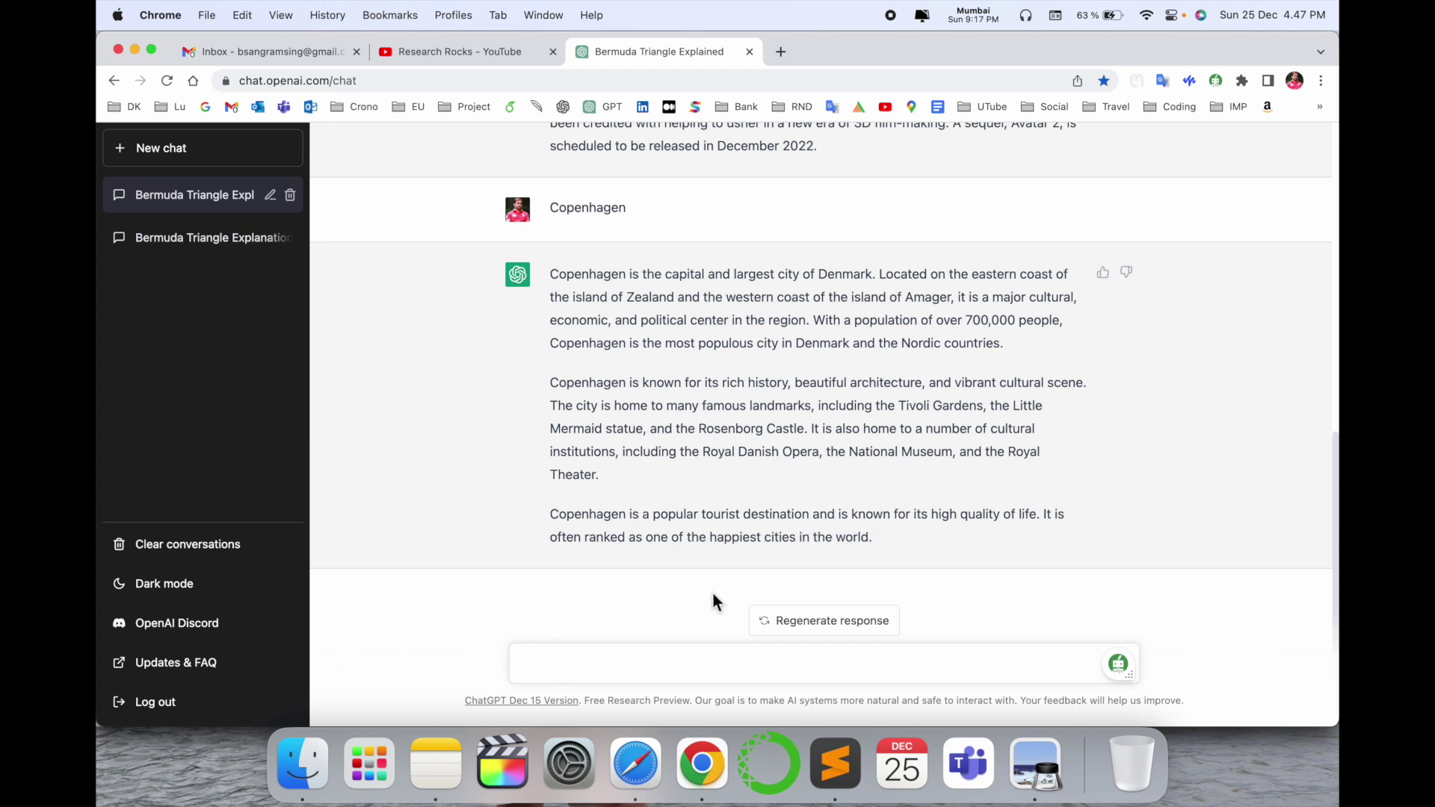
pyautogui.click(835, 762)
# Step: Copy line 10, 'What is a machine learning', from the note and send it to ChatGPT
pyautogui.tripleClick(443, 414)
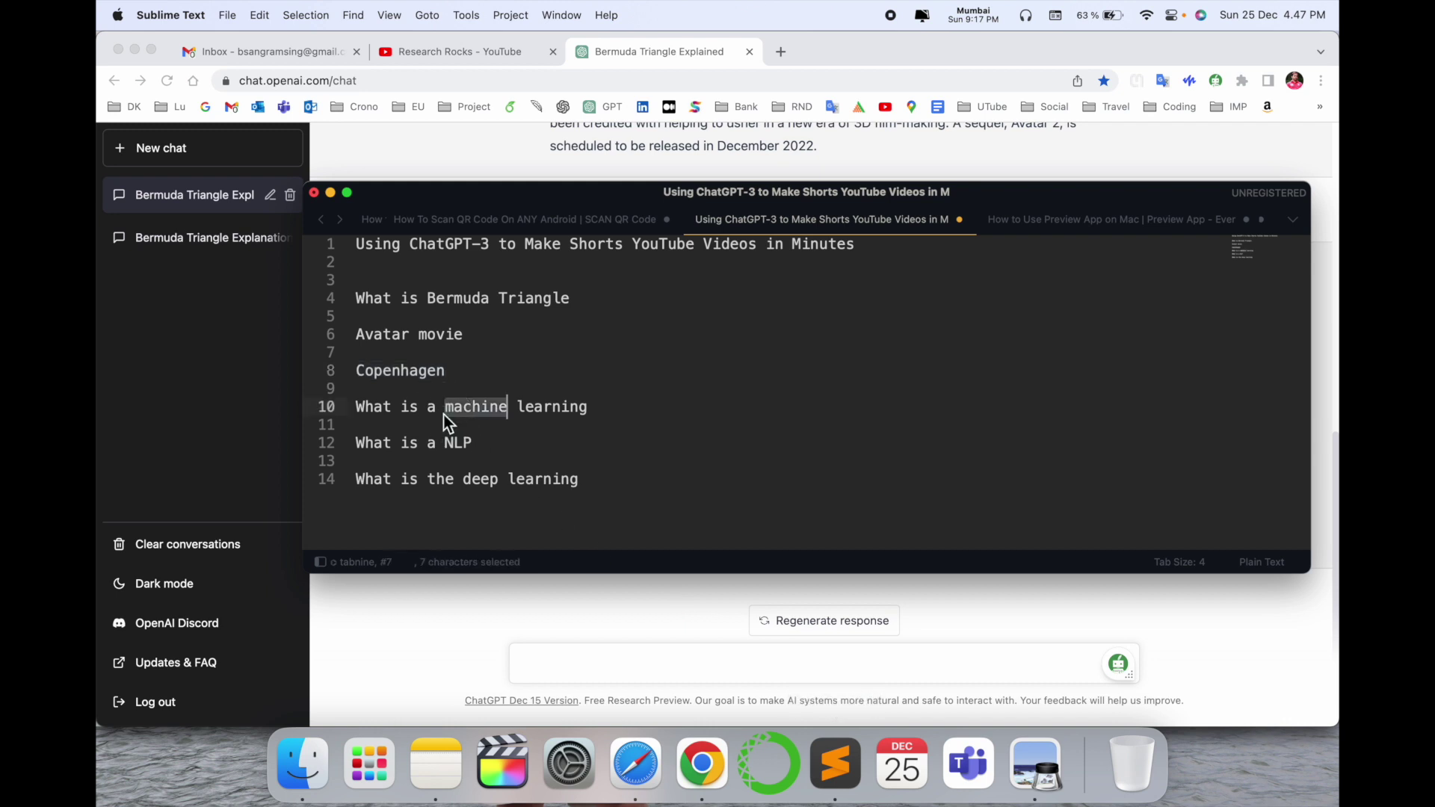
pyautogui.press('super+c')
pyautogui.click(737, 676)
pyautogui.press('super+v')
pyautogui.press('Return')
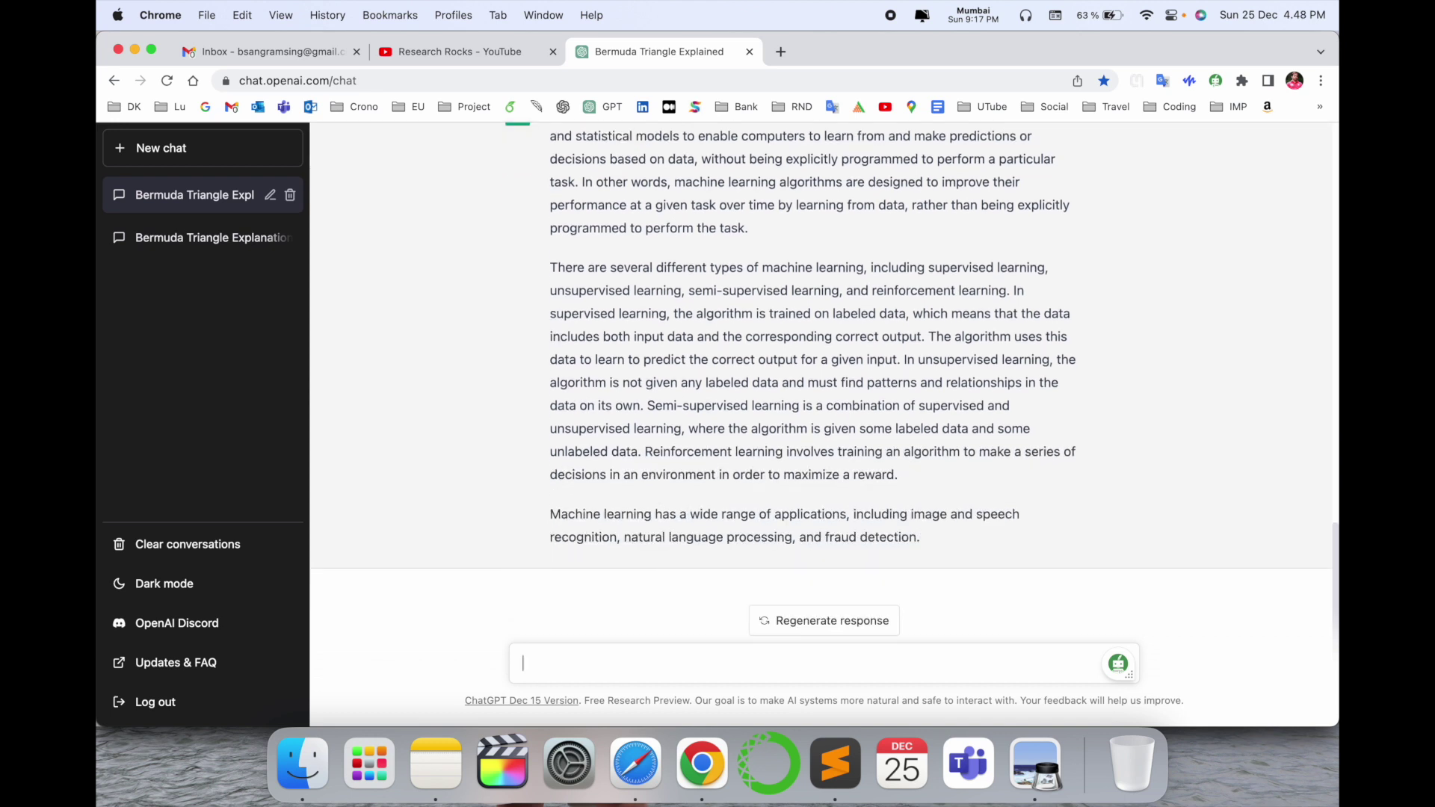
pyautogui.press('super+Tab')
# Step: Select 'What is a NLP' on line 12 of the note and send it to ChatGPT
pyautogui.moveTo(489, 447); pyautogui.dragTo(289, 448)
pyautogui.click(705, 674)
pyautogui.press('super+v')
pyautogui.press('Return')
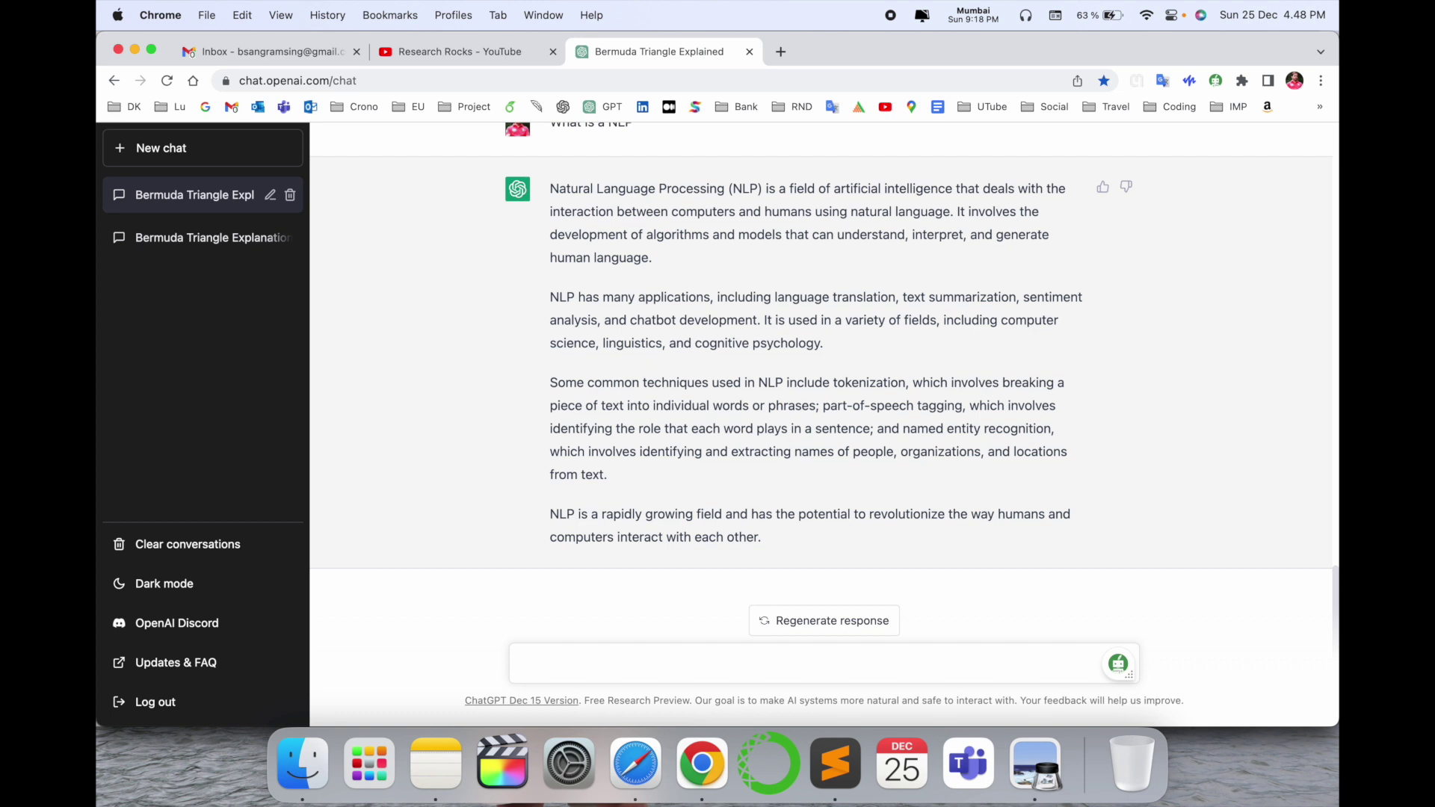
# Step: Copy 'What is the deep learning' from line 14 and send it to ChatGPT
pyautogui.press('super+Tab')
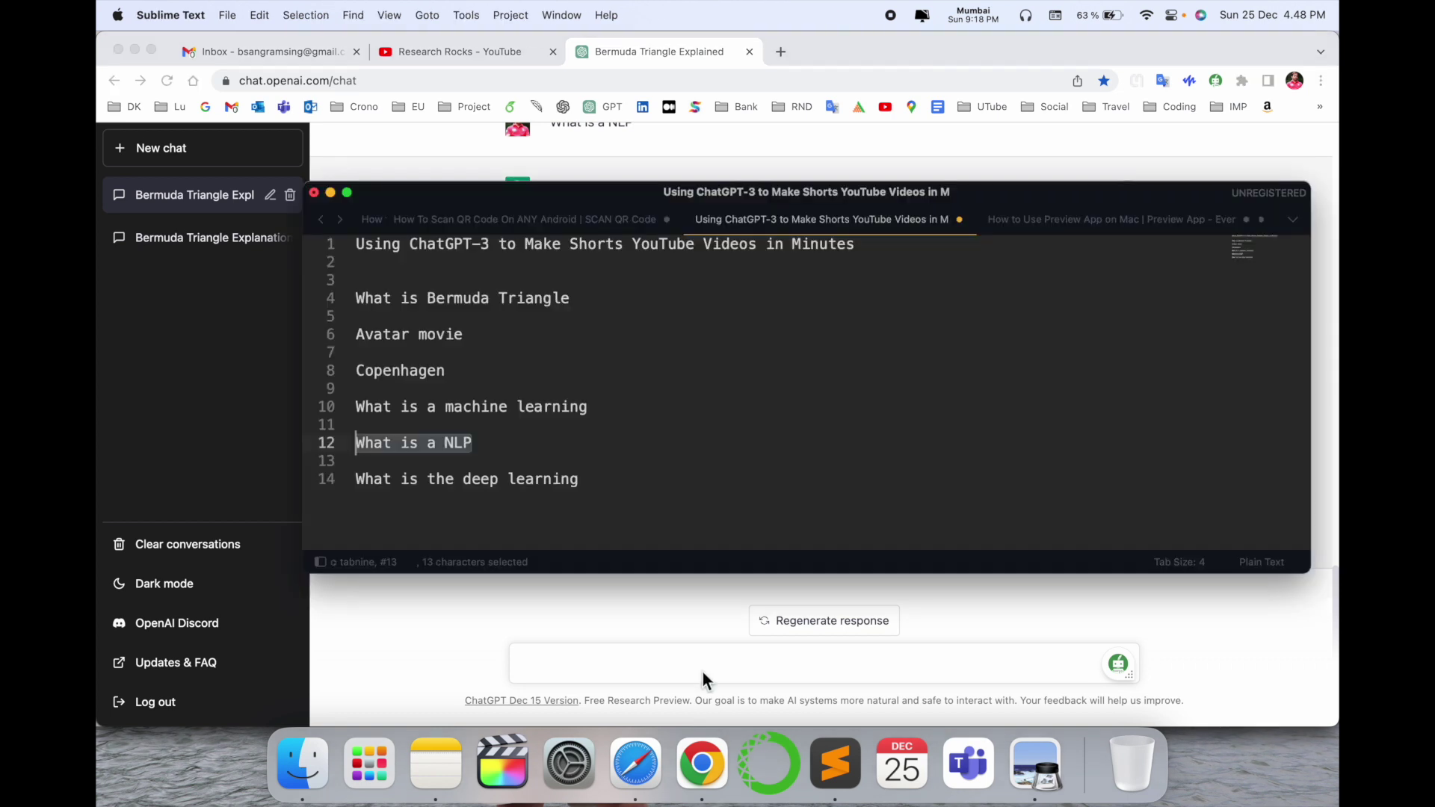
pyautogui.tripleClick(550, 493)
pyautogui.press('super+c')
pyautogui.press('super+Tab')
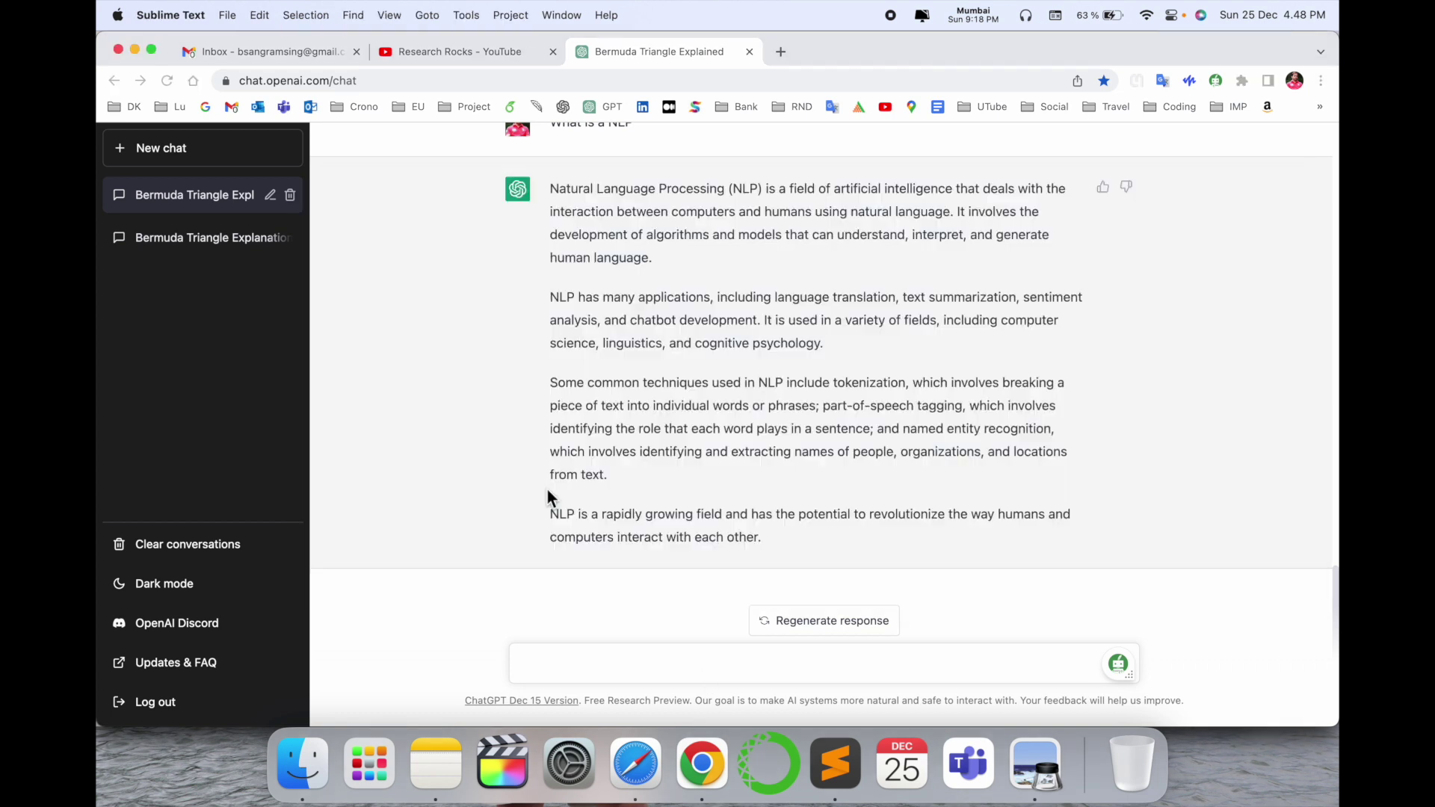
pyautogui.press('super+v')
pyautogui.press('Return')
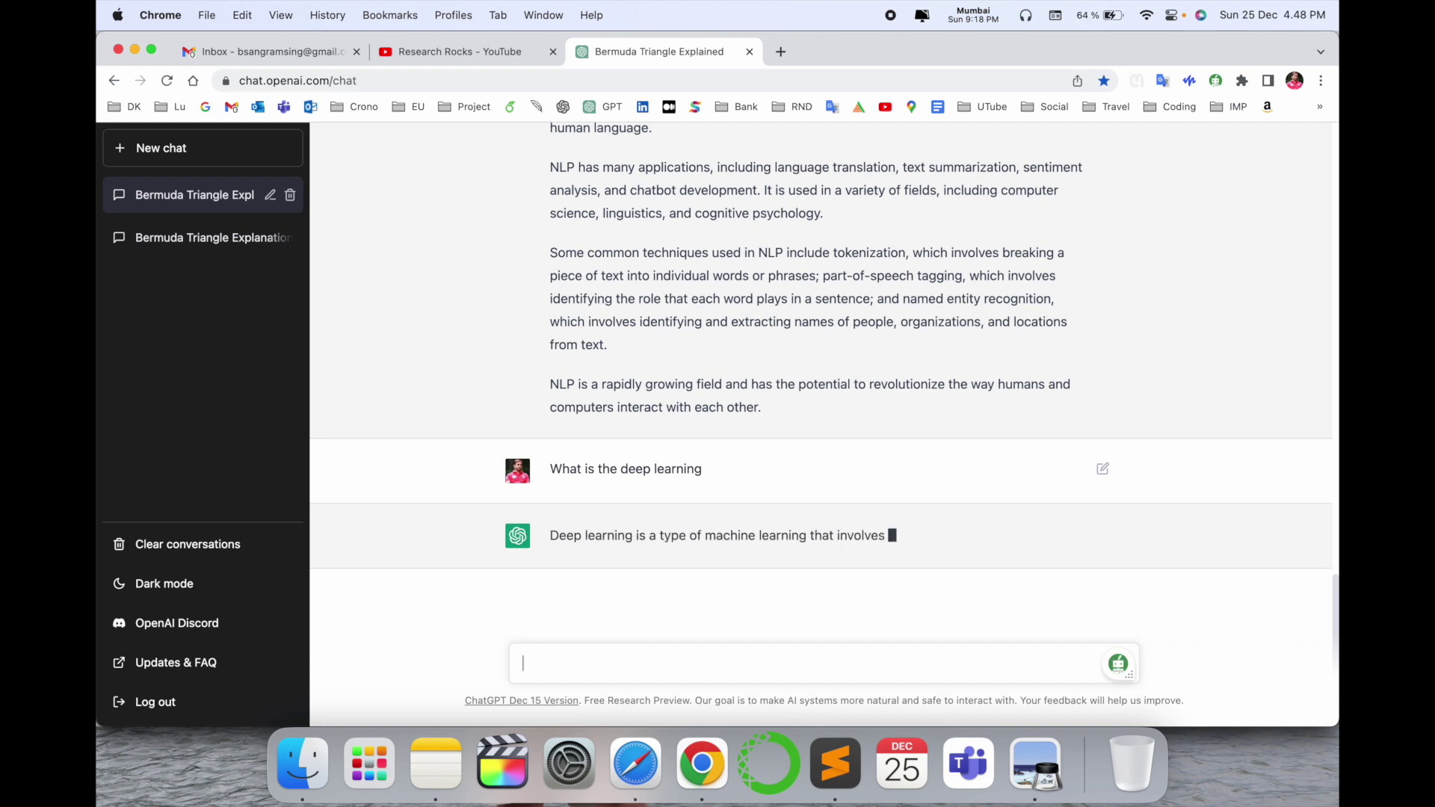